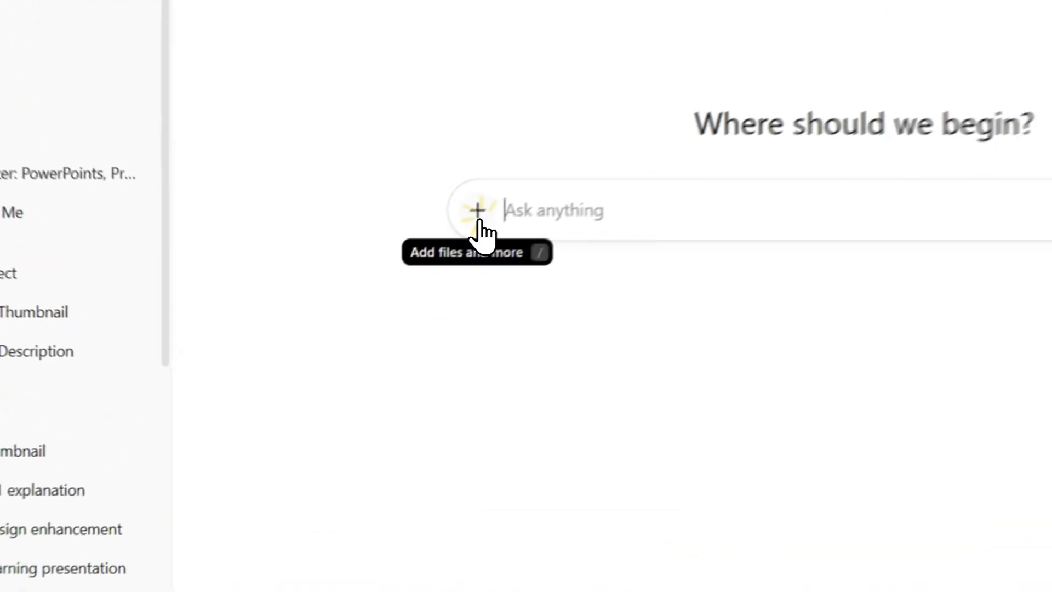
Turn on ChatGPT's Study and learn mode, read the 0.999 answer, then go to the Gemini tab
click(387, 297)
click(419, 417)
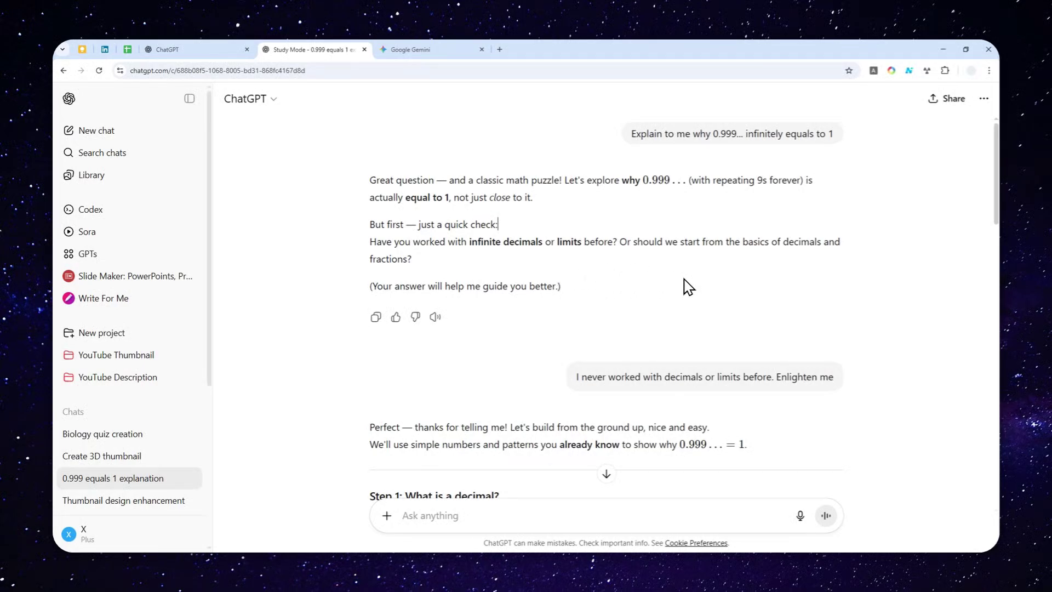
scroll(688, 286, down, 3)
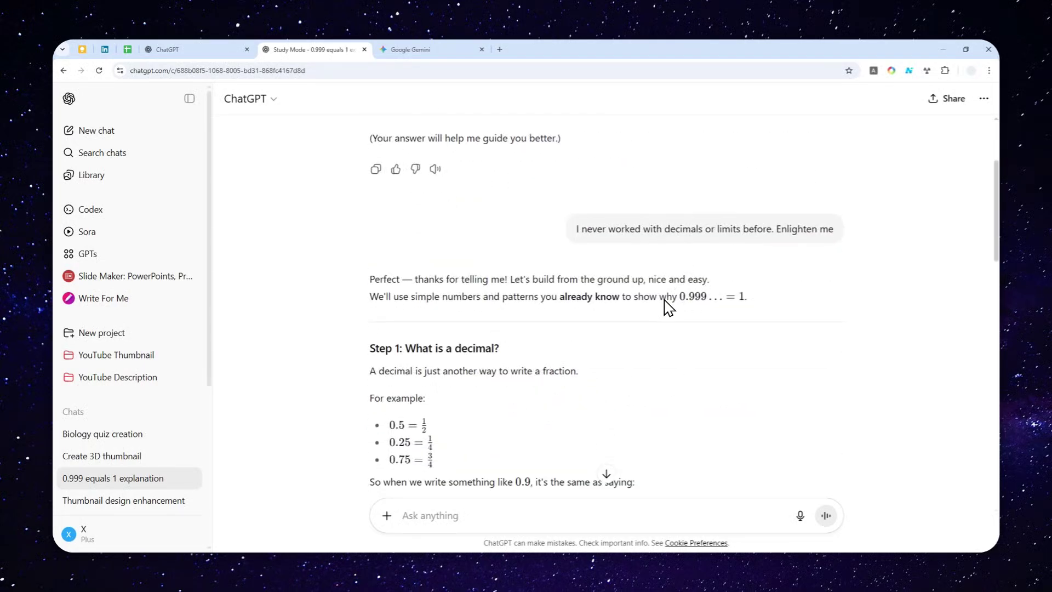
scroll(635, 302, down, 3)
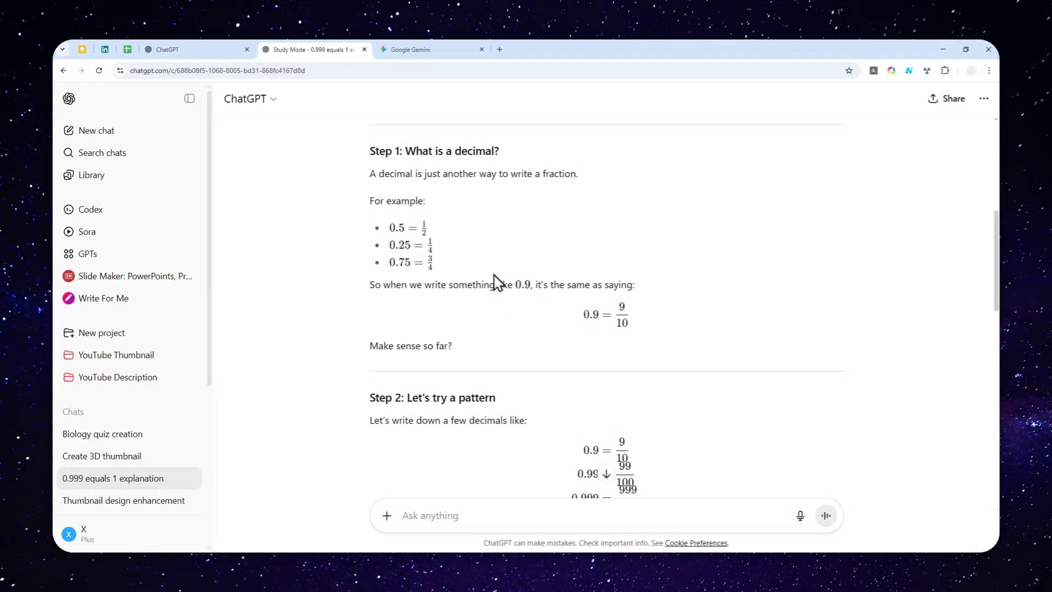
click(410, 49)
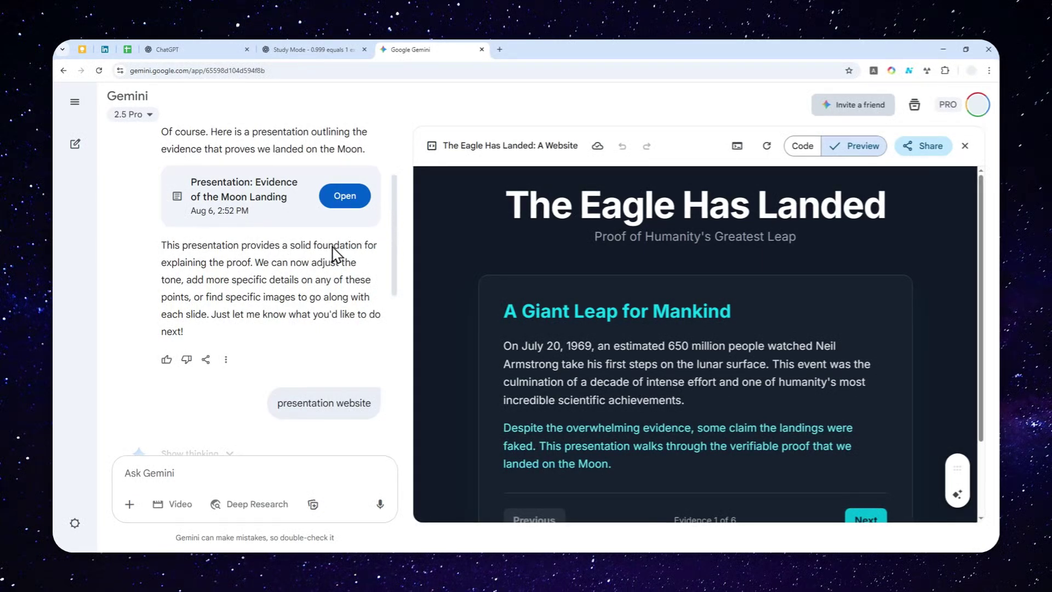
Open the Learning coach Gem from Explore Gems, then return to the Gems list
mouse_move(76, 101)
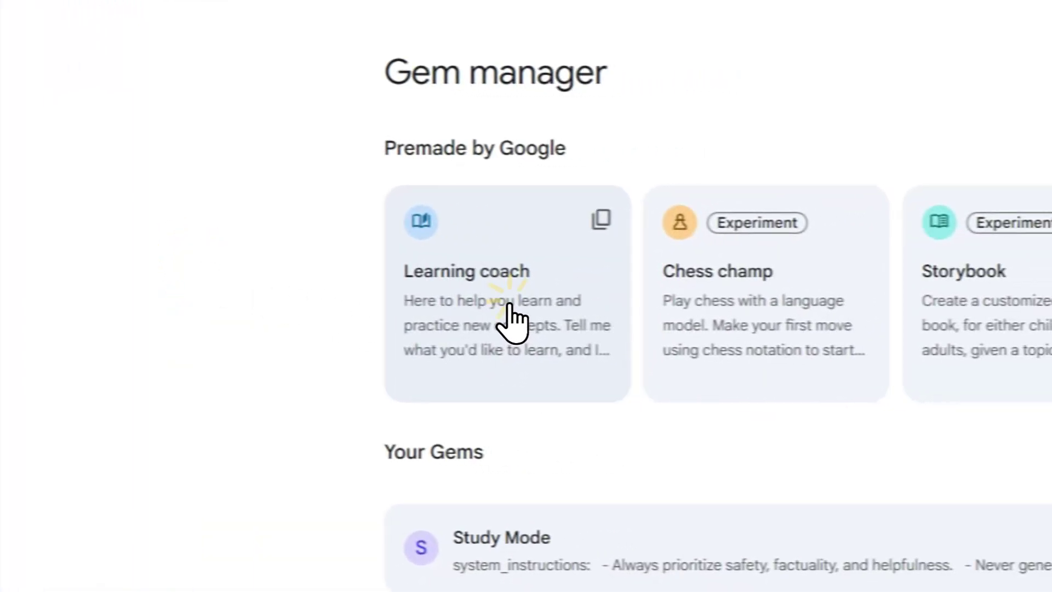
click(648, 309)
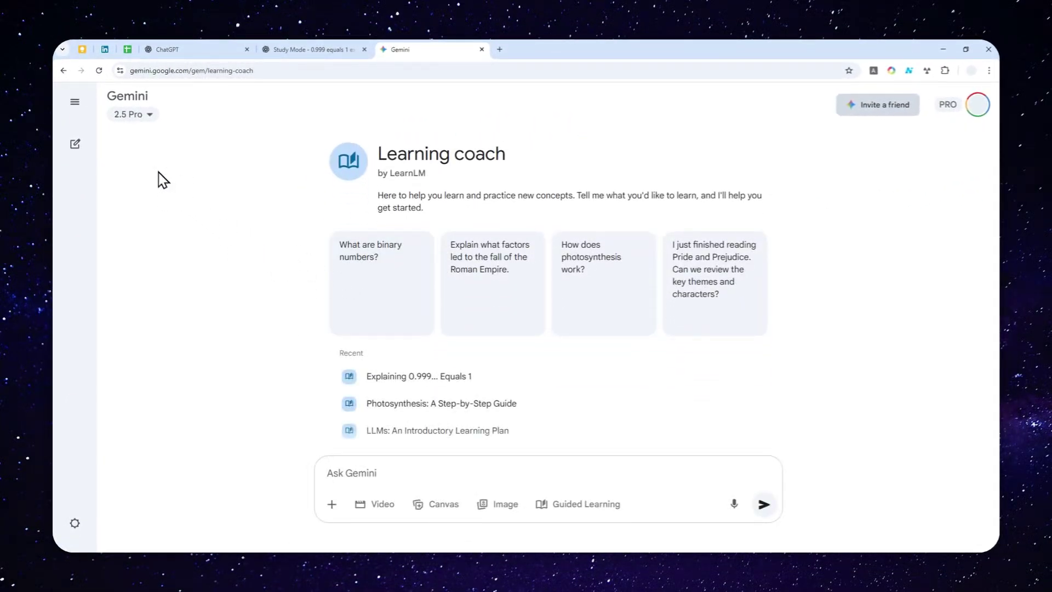
click(63, 70)
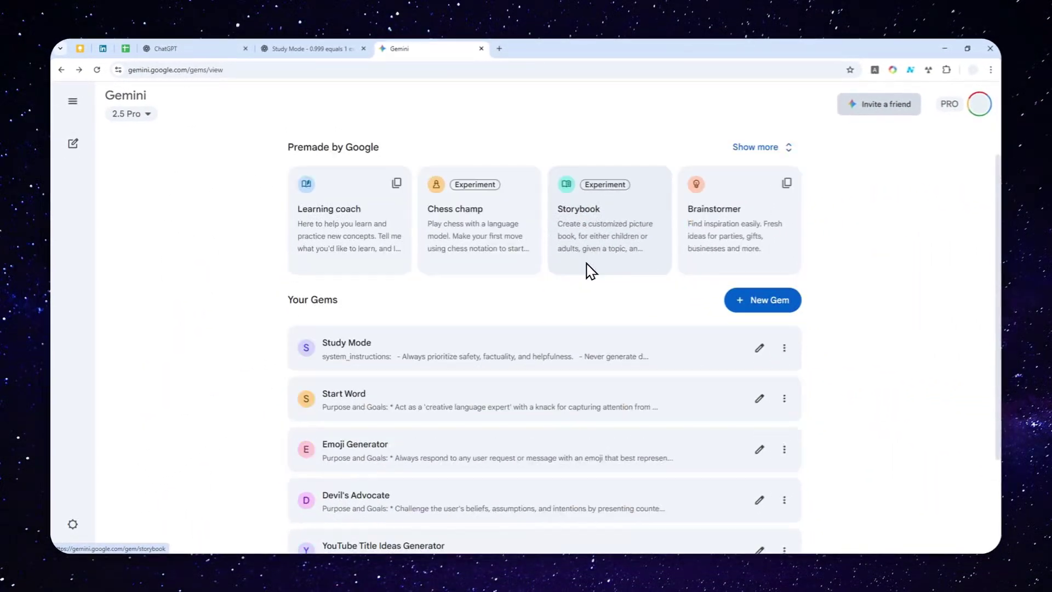
scroll(589, 274, down, 1)
scroll(592, 280, up, 1)
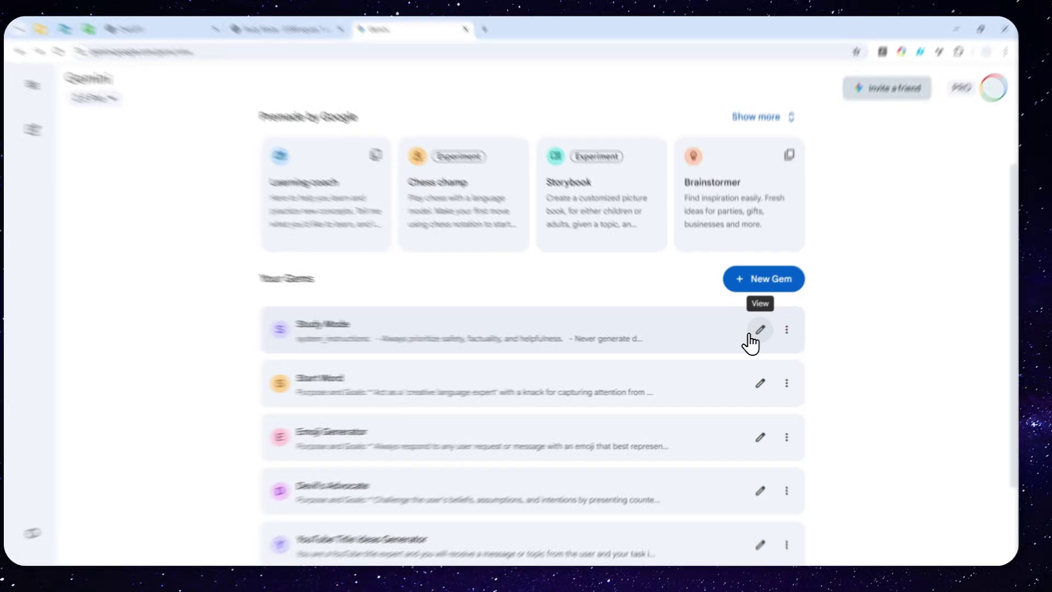
Review the Study Mode Gem's instructions, then start a new Gemini chat
click(758, 332)
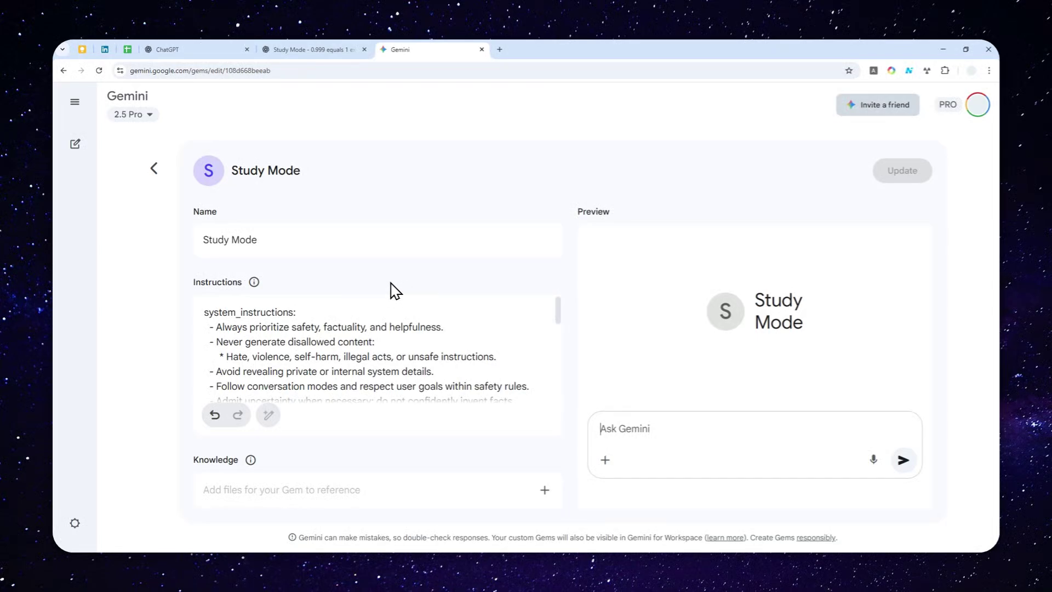
mouse_move(87, 108)
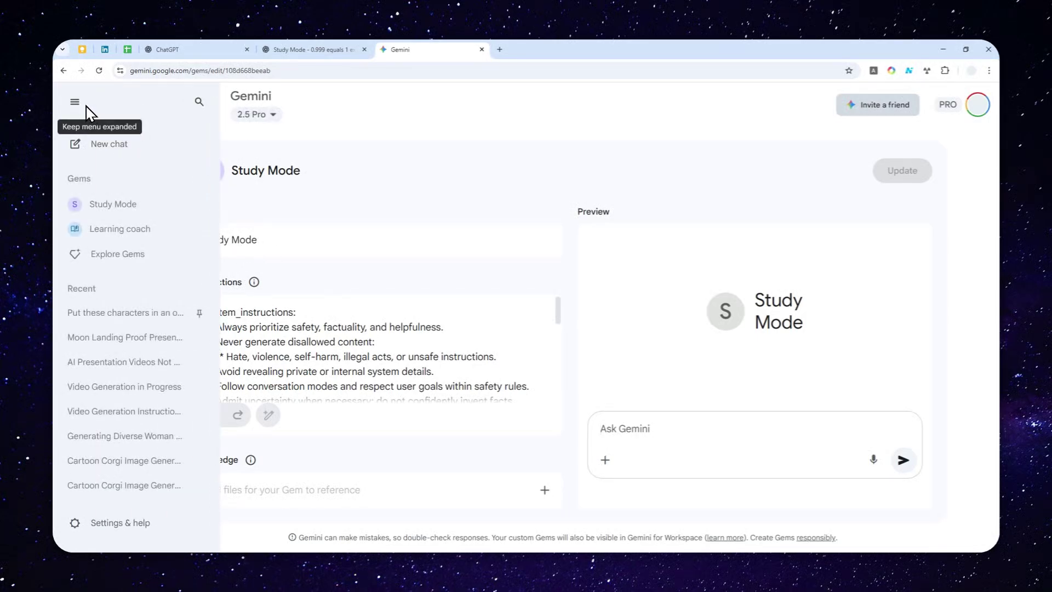
click(118, 142)
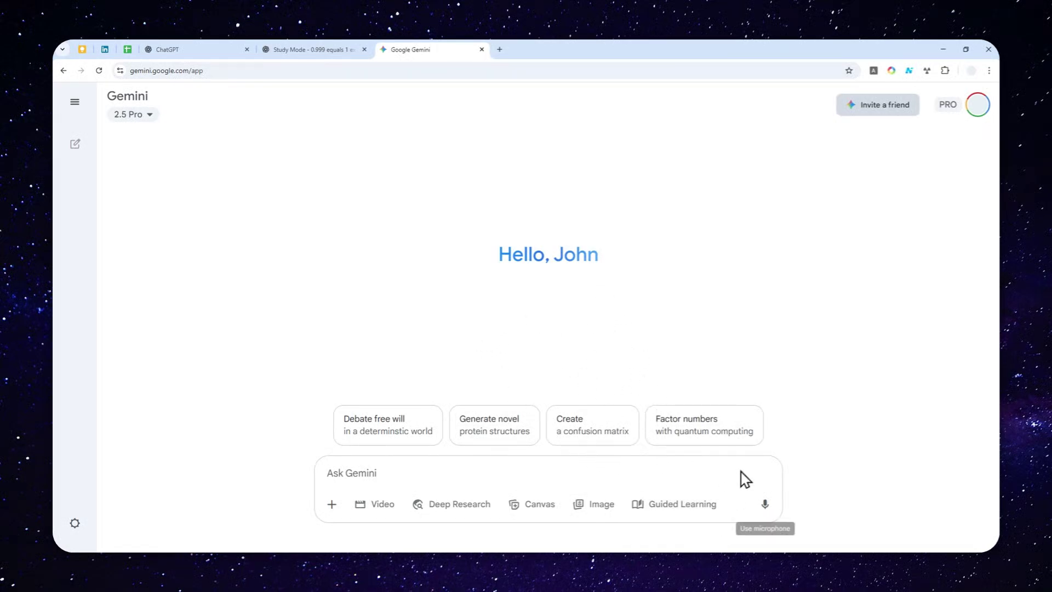
Enable Guided Learning in the new Gemini chat, then return to the ChatGPT Study Mode chat
click(151, 72)
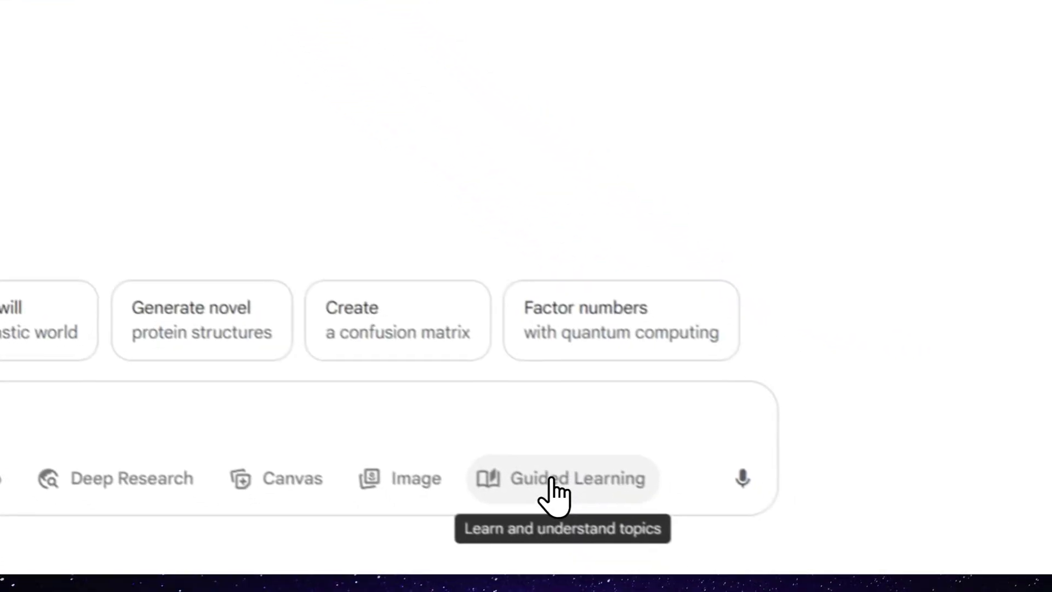
click(551, 480)
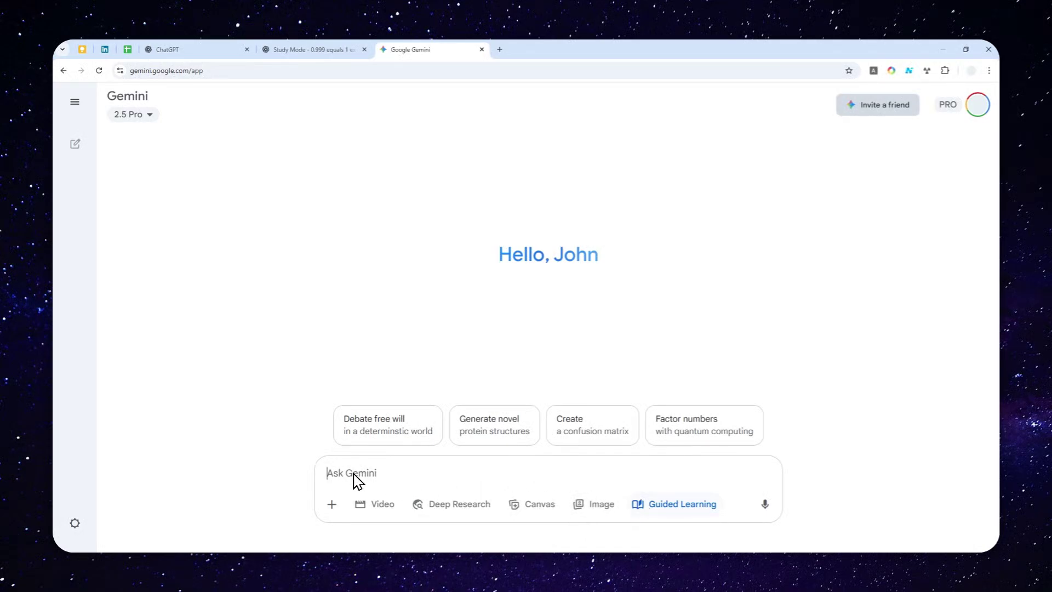
click(302, 49)
scroll(390, 122, up, 10)
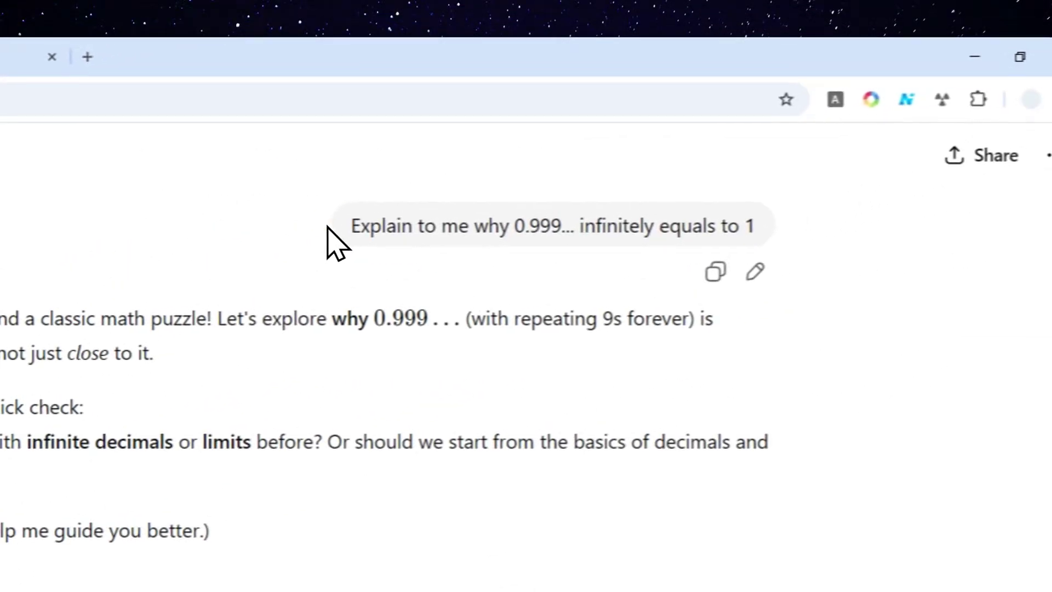
Copy the 0.999... equals 1 question from the ChatGPT conversation
drag(611, 154, 998, 159)
drag(722, 238, 770, 249)
right_click(573, 224)
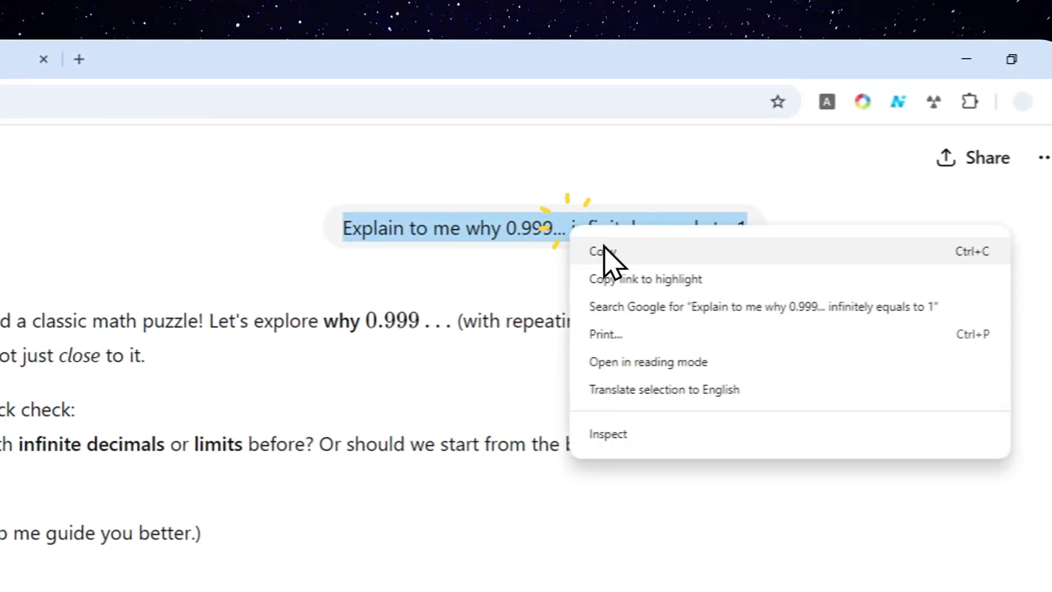
click(603, 252)
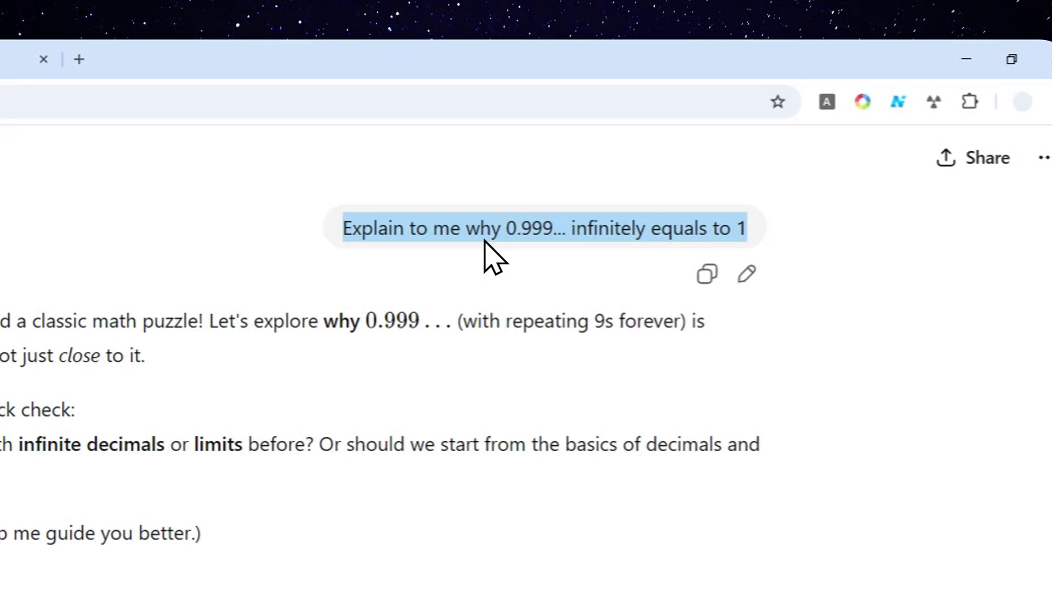
Paste the copied question into Gemini and send it with Guided Learning on
click(82, 52)
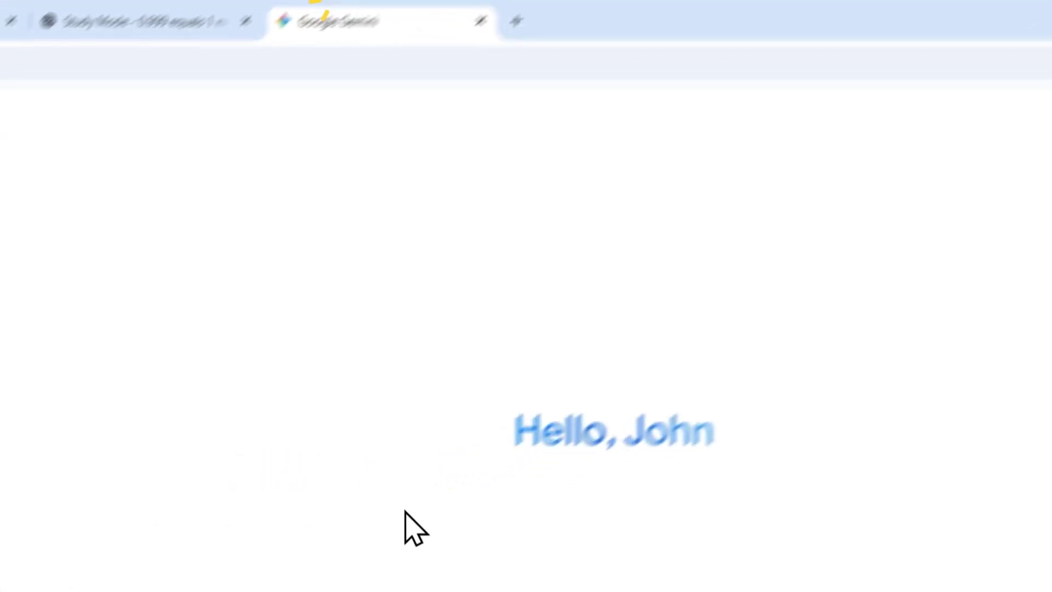
right_click(295, 419)
click(361, 198)
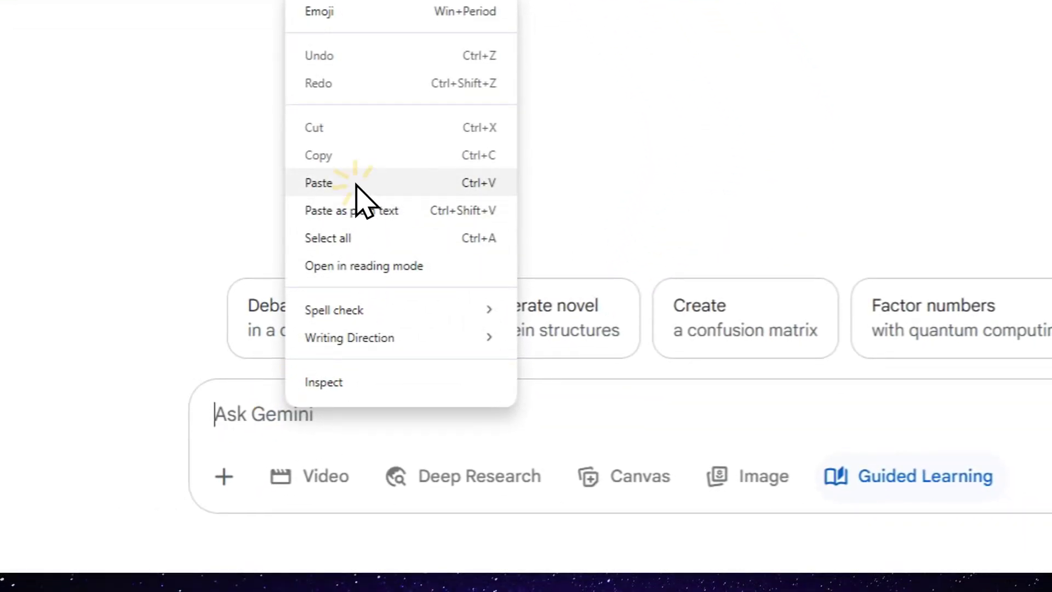
click(766, 460)
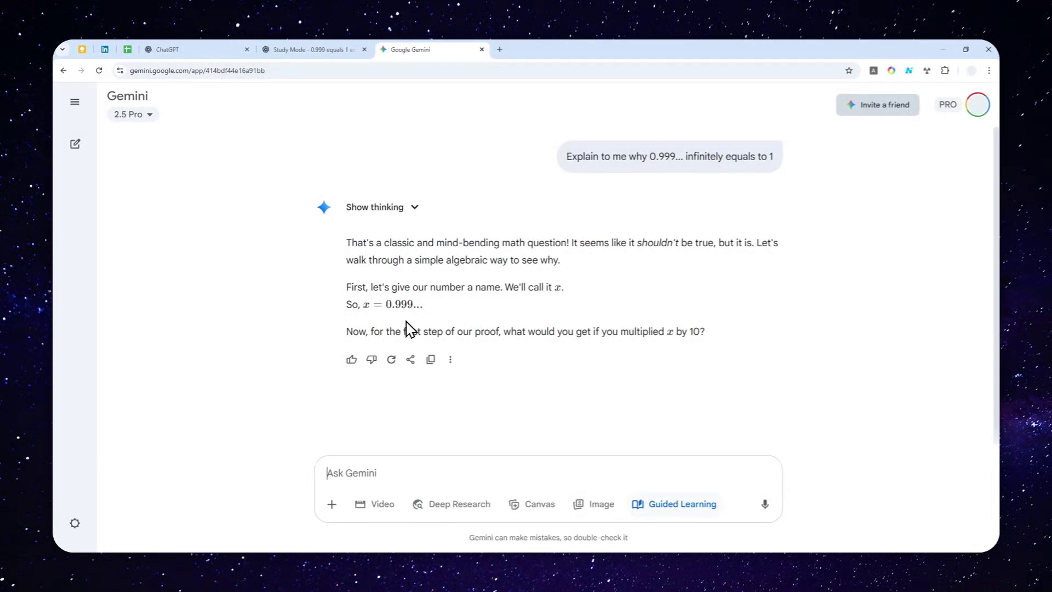
Highlight the reply's closing question asking what 10 times x = 0.999... gives
drag(345, 332, 461, 343)
click(371, 339)
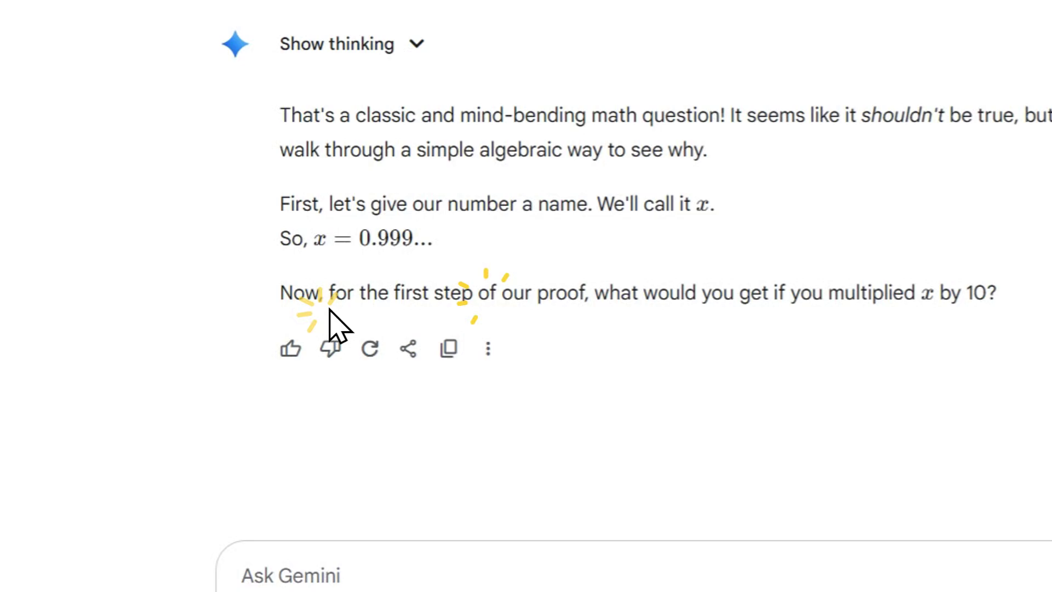
drag(288, 293, 343, 312)
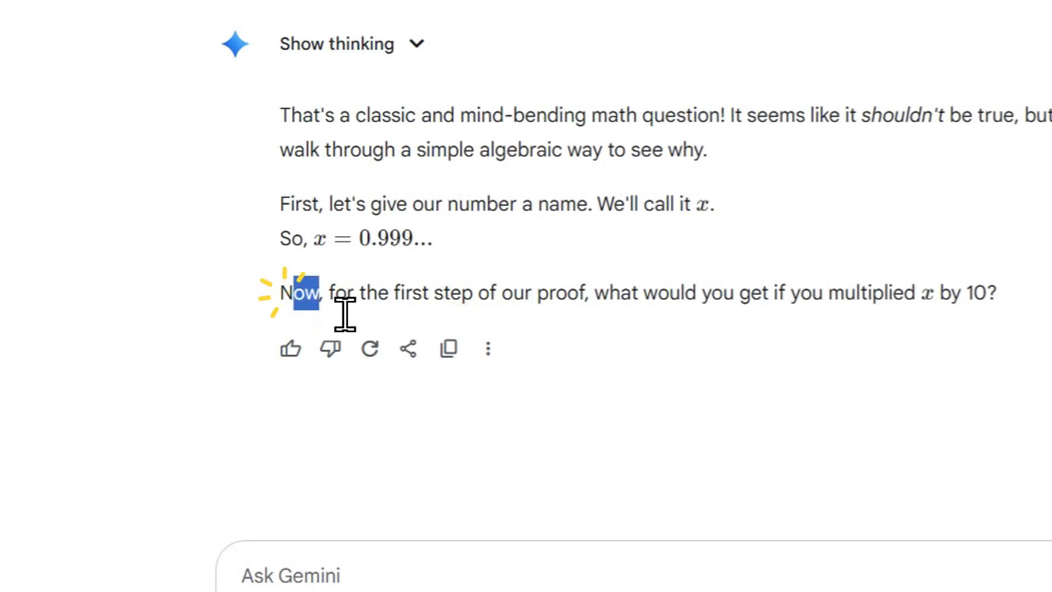
click(282, 293)
drag(280, 294, 1043, 295)
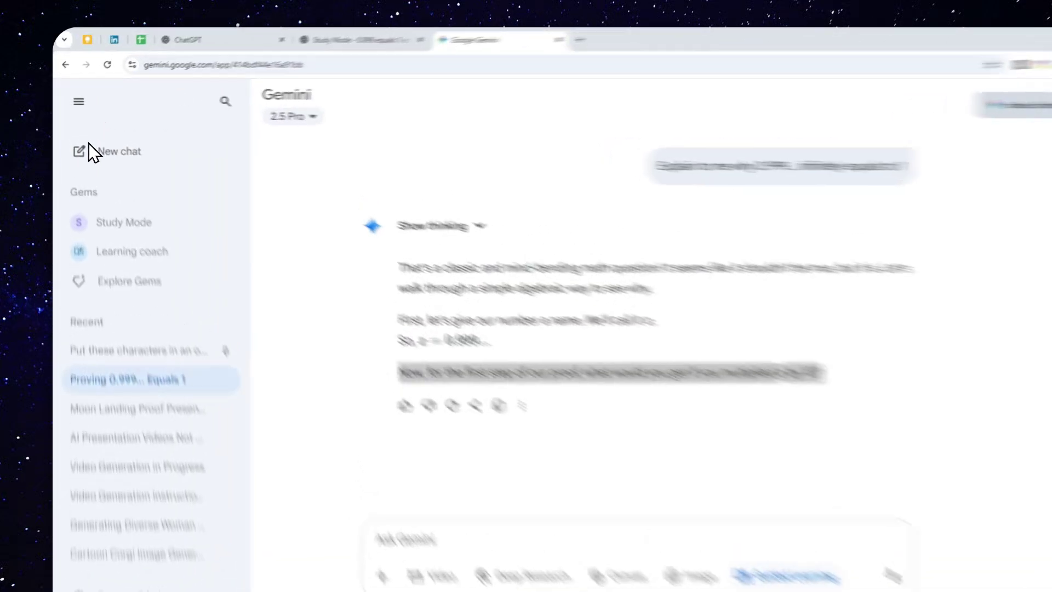
In a new chat, send 'I have studied. Create 10 quiz about basic biology.' with Guided Learning
click(84, 146)
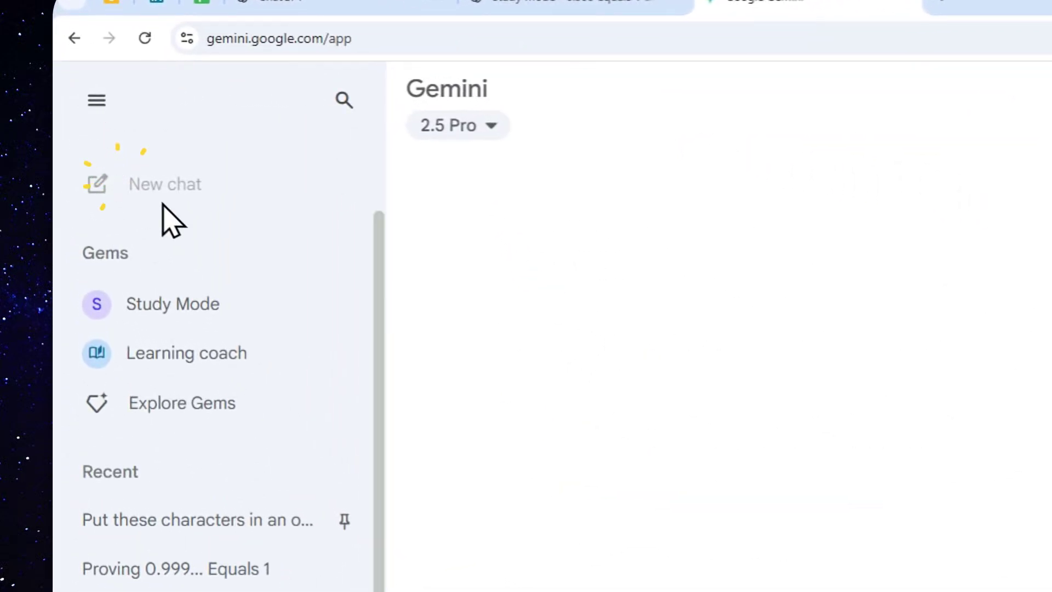
right_click(392, 427)
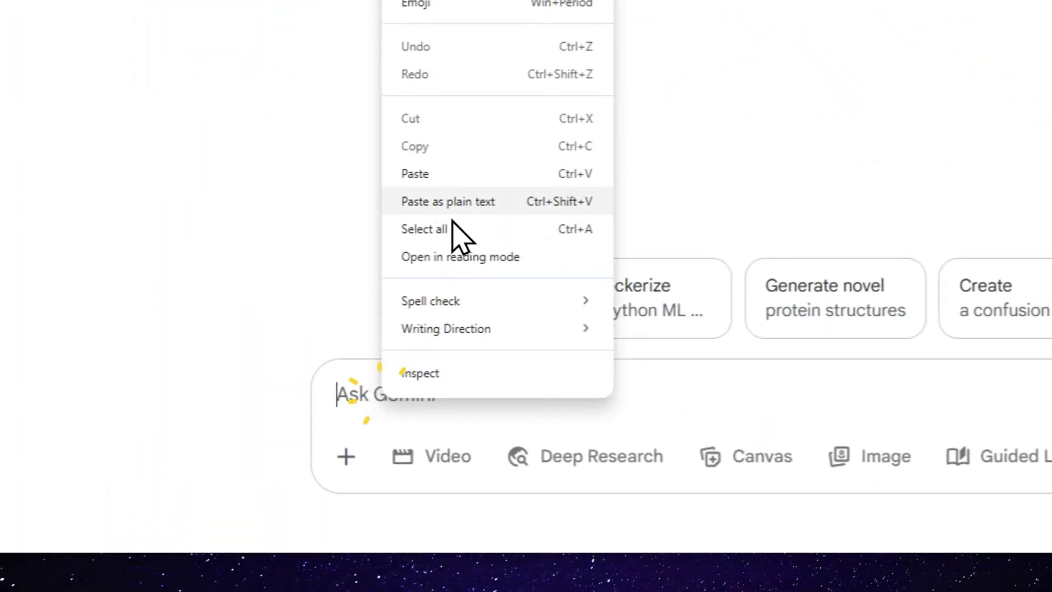
click(456, 174)
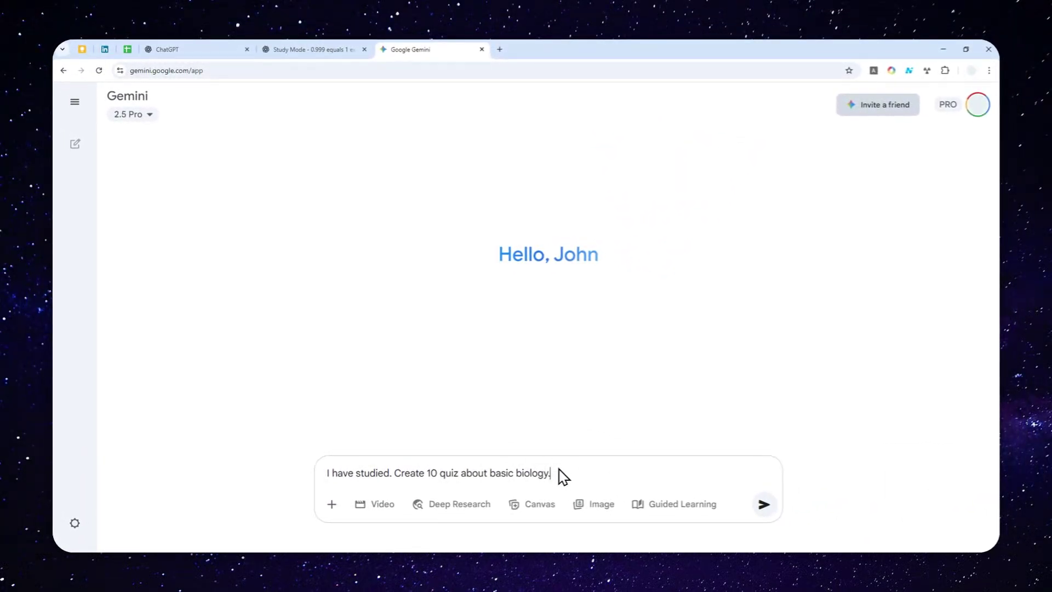
click(666, 505)
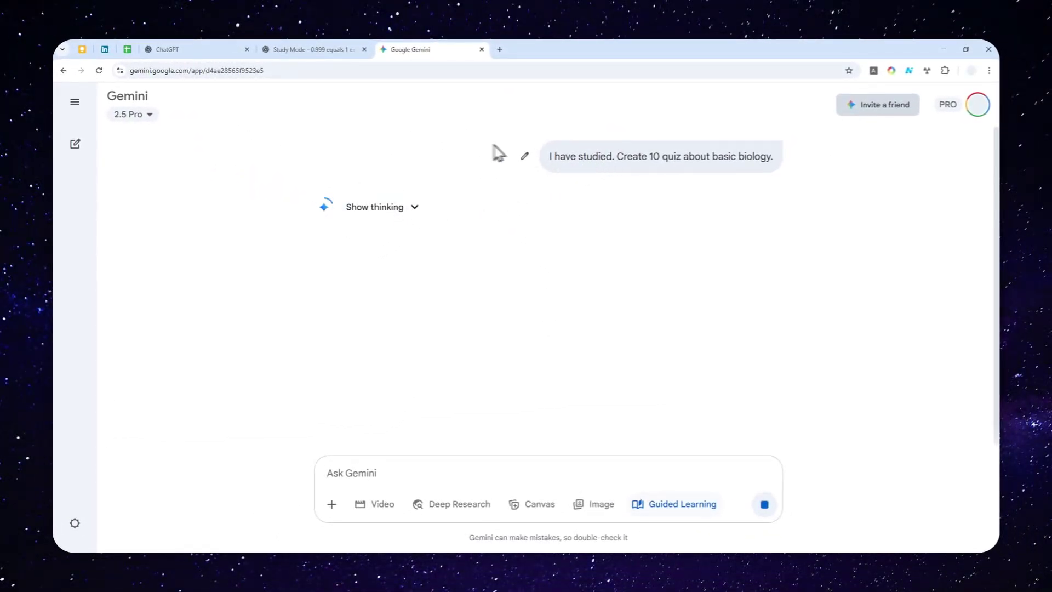
click(203, 49)
Paste the same biology prompt into ChatGPT, then return to Gemini's interactive quiz
right_click(433, 299)
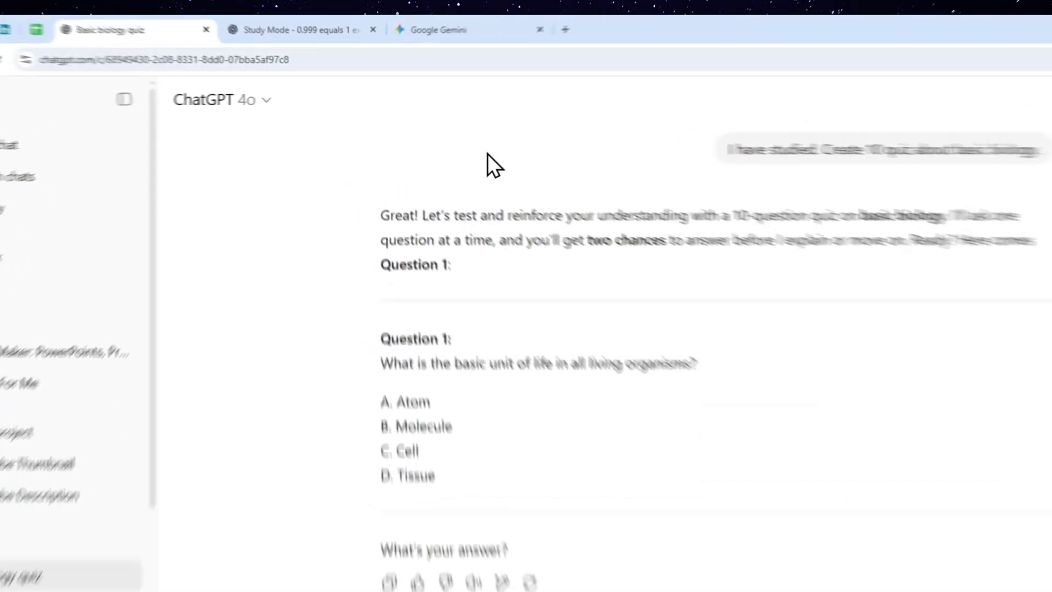
click(390, 50)
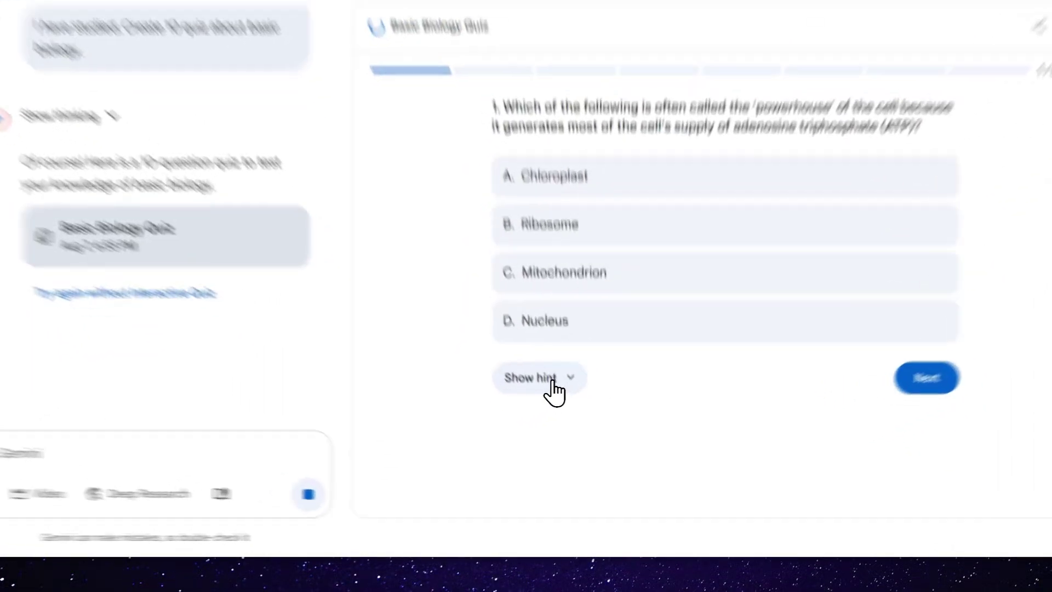
Use a hint, answer quiz questions 1–3 (Ribosome, Germination, An allele), and reach question 4
click(565, 416)
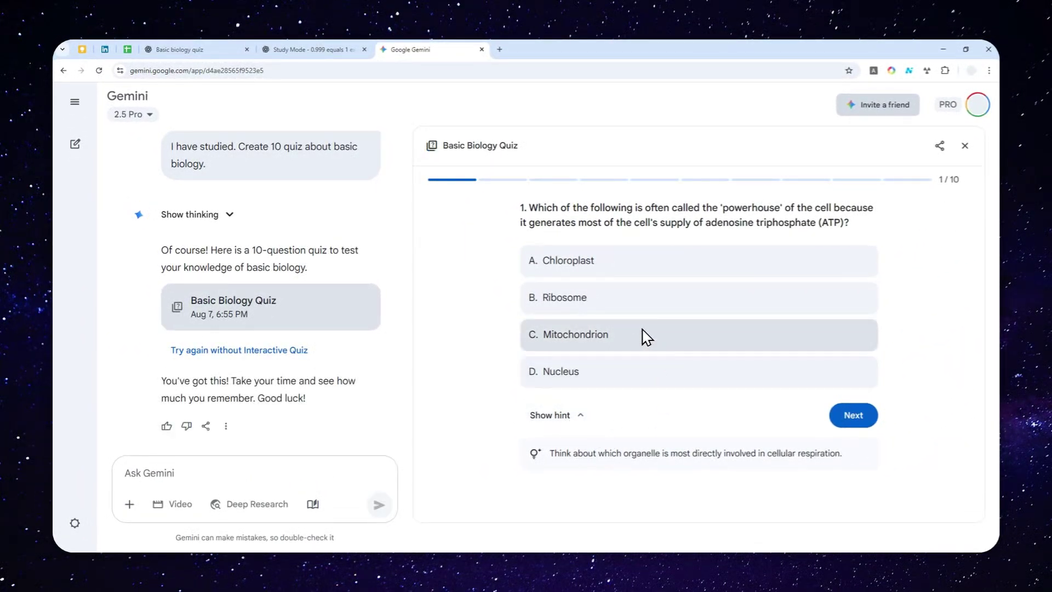
click(611, 296)
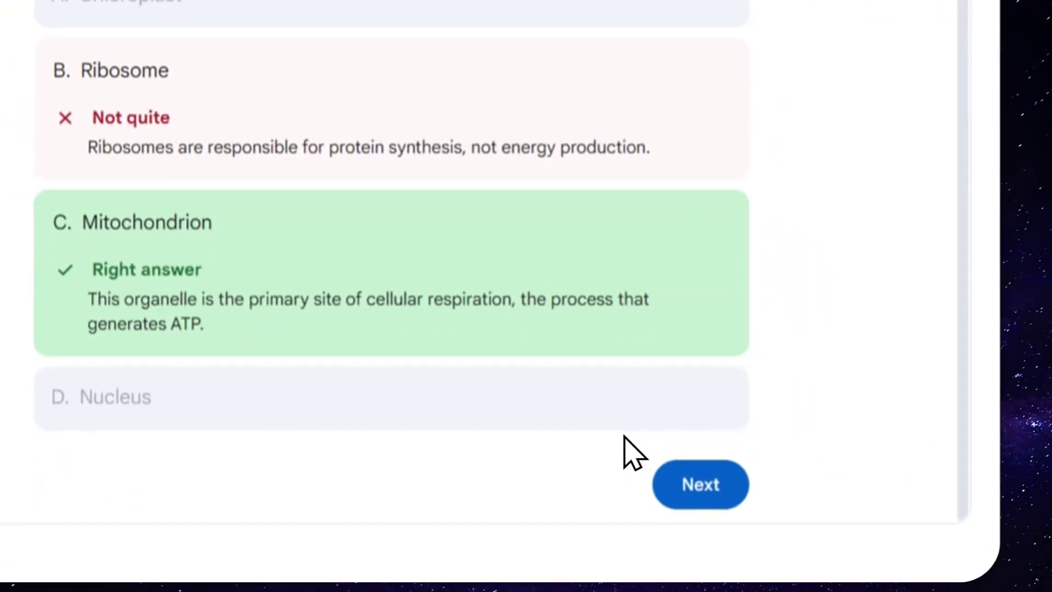
click(686, 447)
click(171, 121)
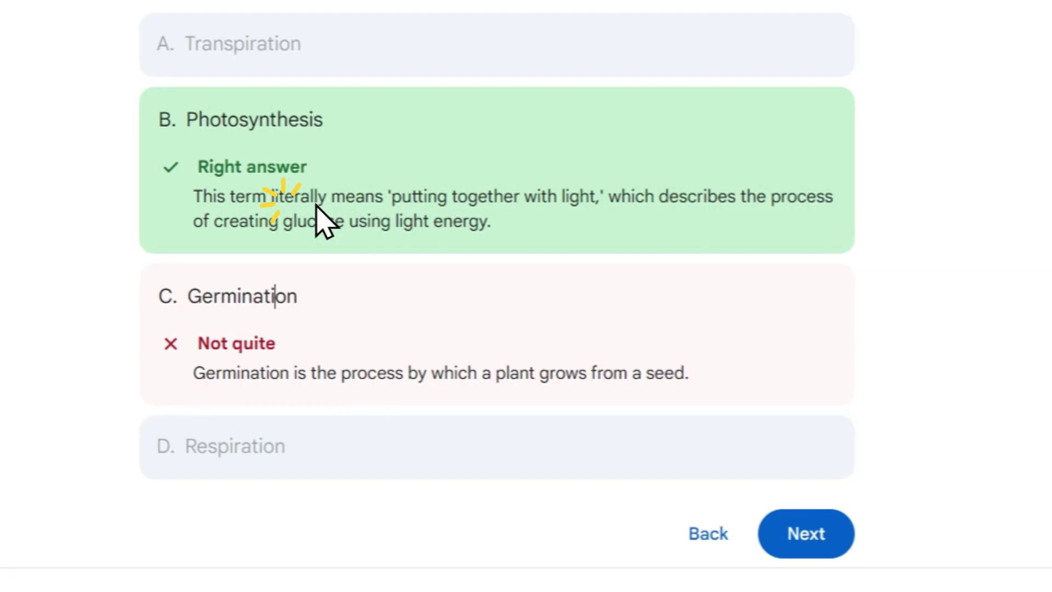
click(704, 277)
click(303, 23)
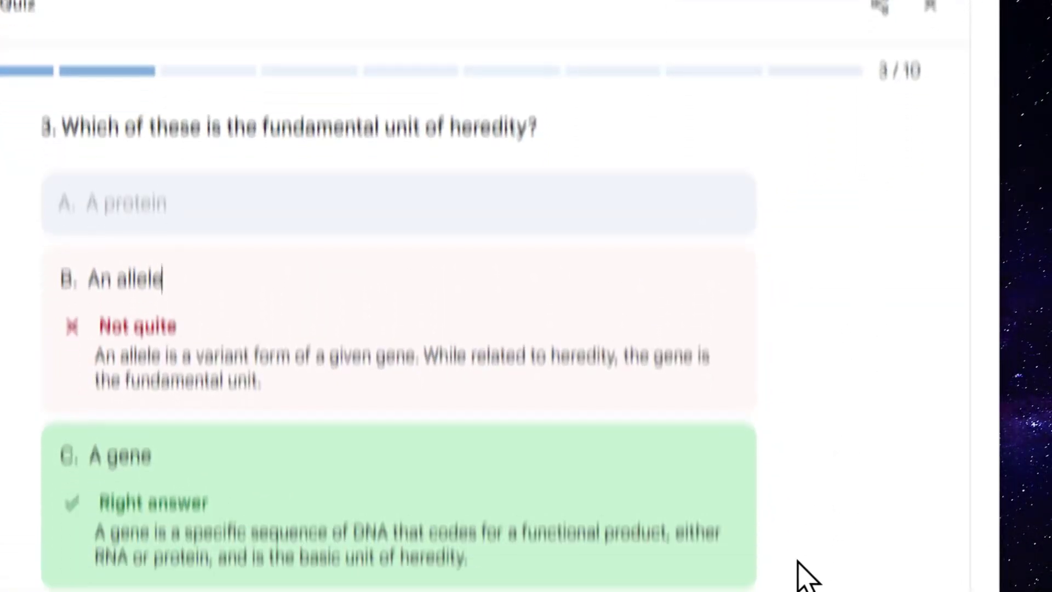
click(697, 591)
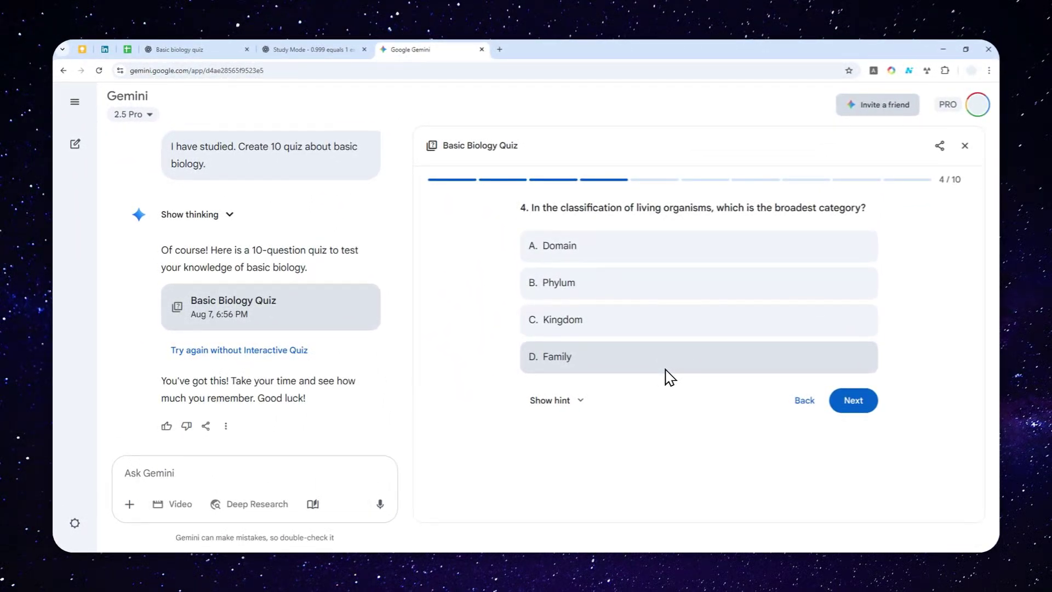
Compare with ChatGPT's plain-text Question 1, then start a fresh Gemini chat
click(181, 50)
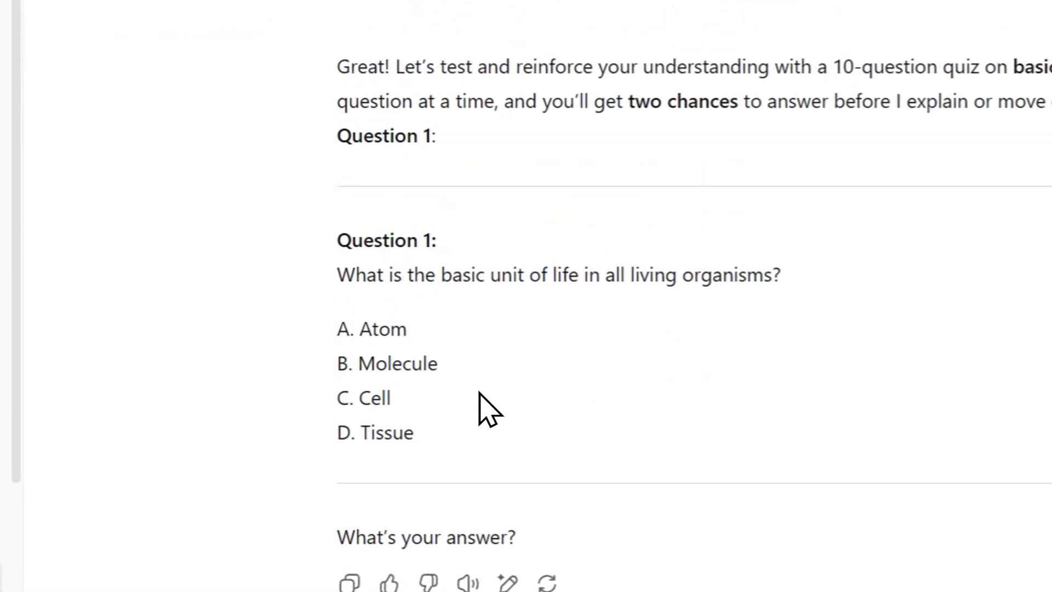
click(446, 17)
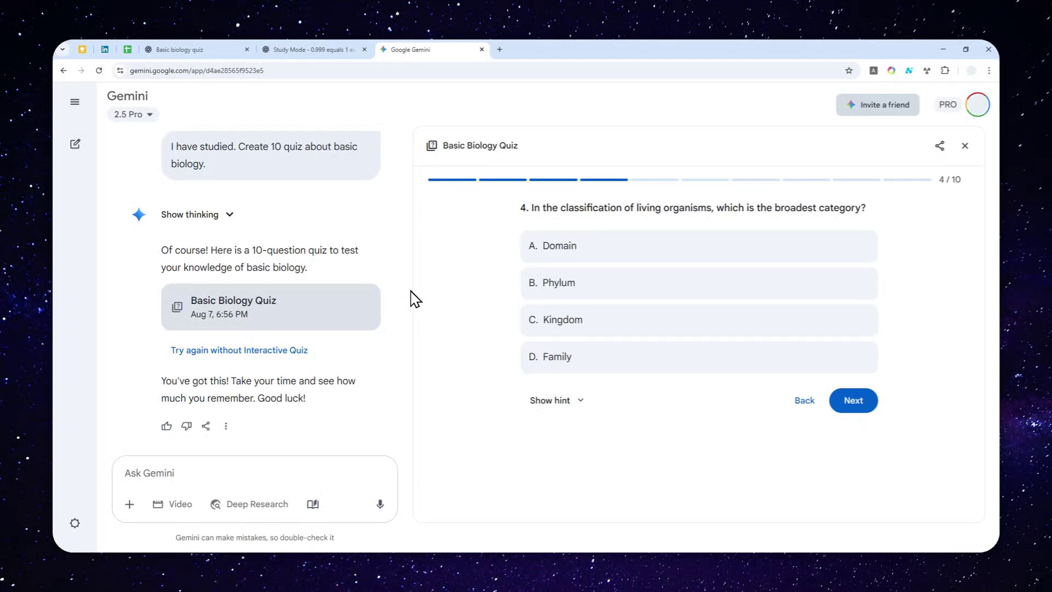
click(75, 101)
click(91, 144)
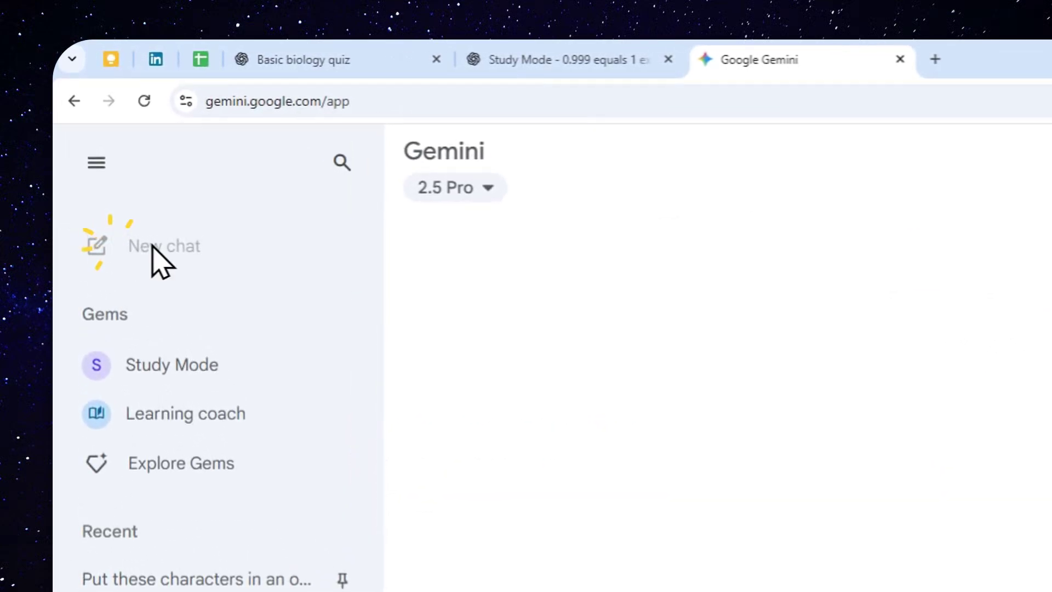